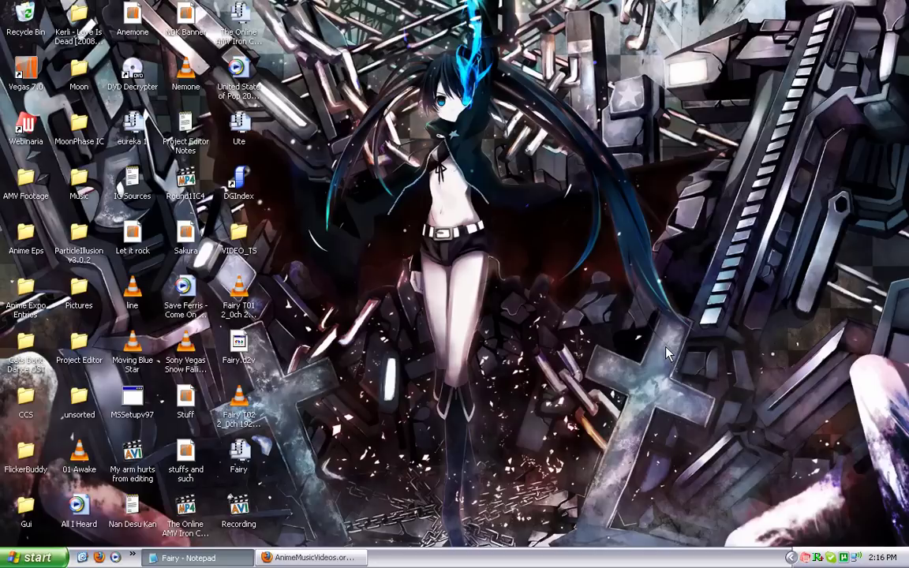
- Launch DVD Decrypter, note that it detects no DVD devices, and close it
double_click(138, 90)
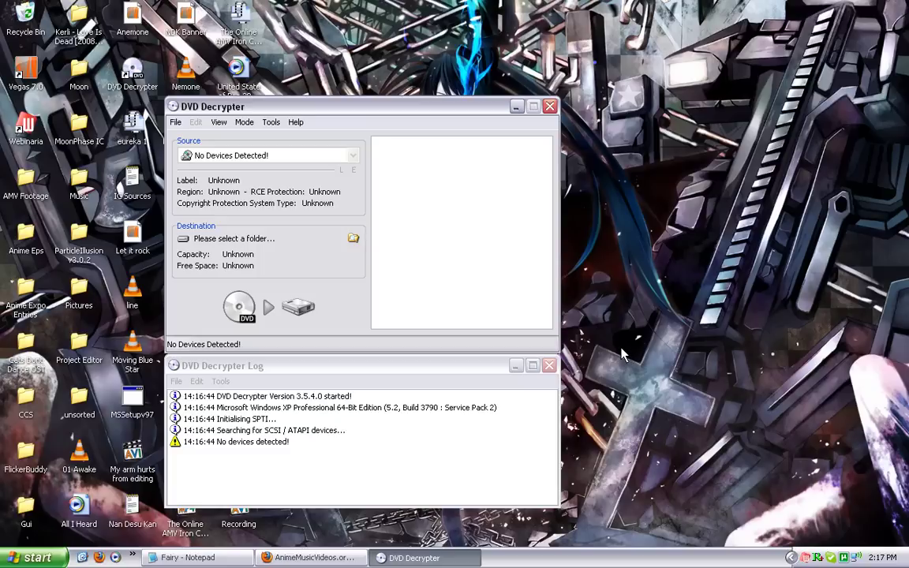
click(550, 107)
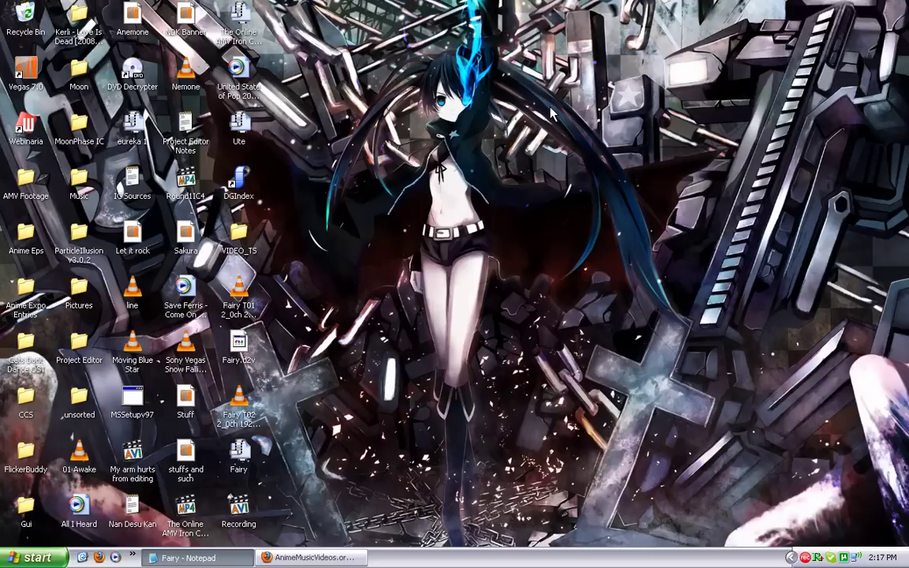
double_click(239, 241)
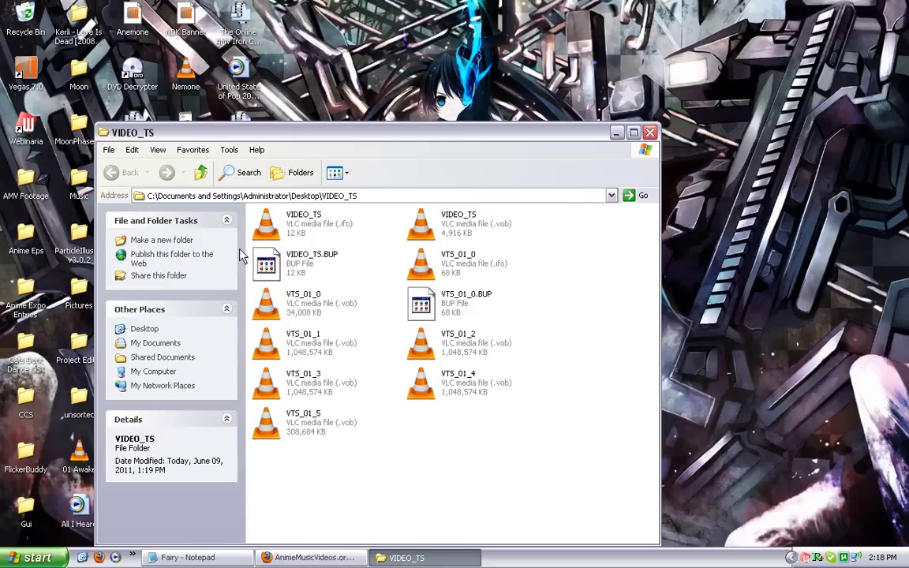
click(650, 132)
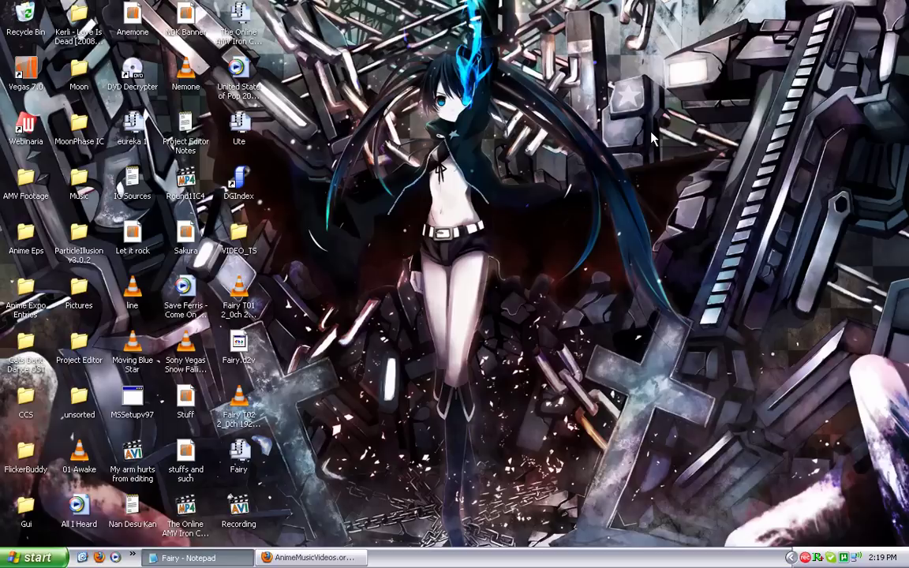
double_click(239, 183)
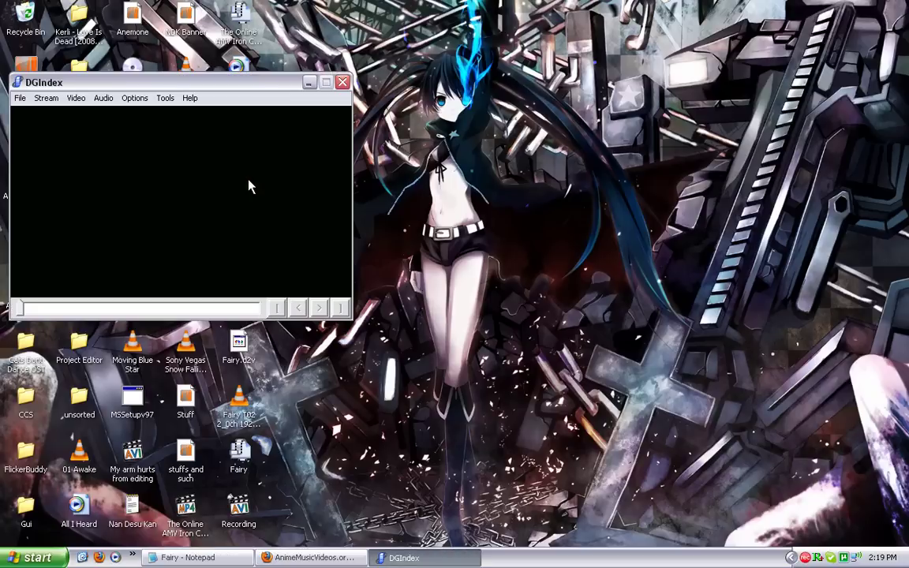
- Load all seven VOB files from VIDEO_TS into DGIndex, confirming the 720x480 file list
drag(243, 85, 382, 83)
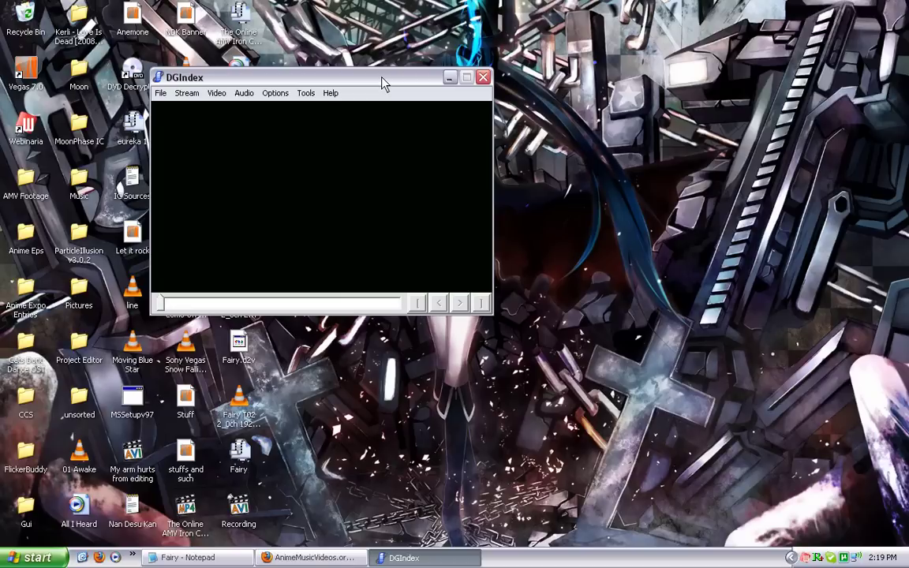
click(160, 93)
mouse_move(186, 94)
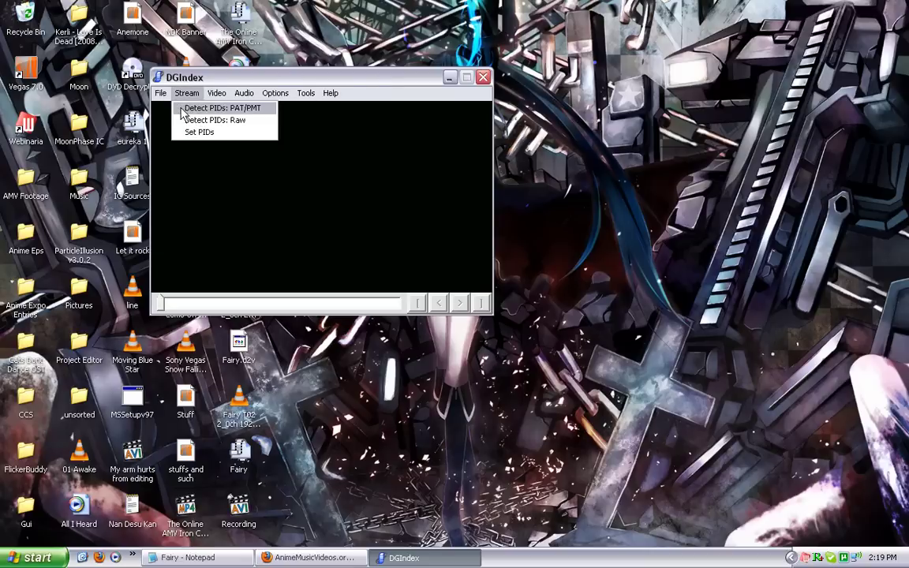
click(167, 107)
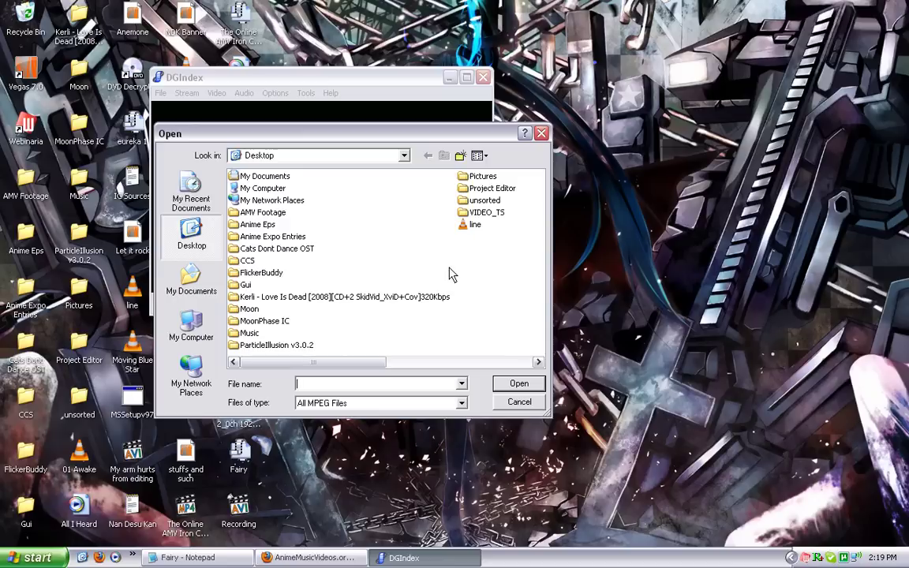
double_click(487, 213)
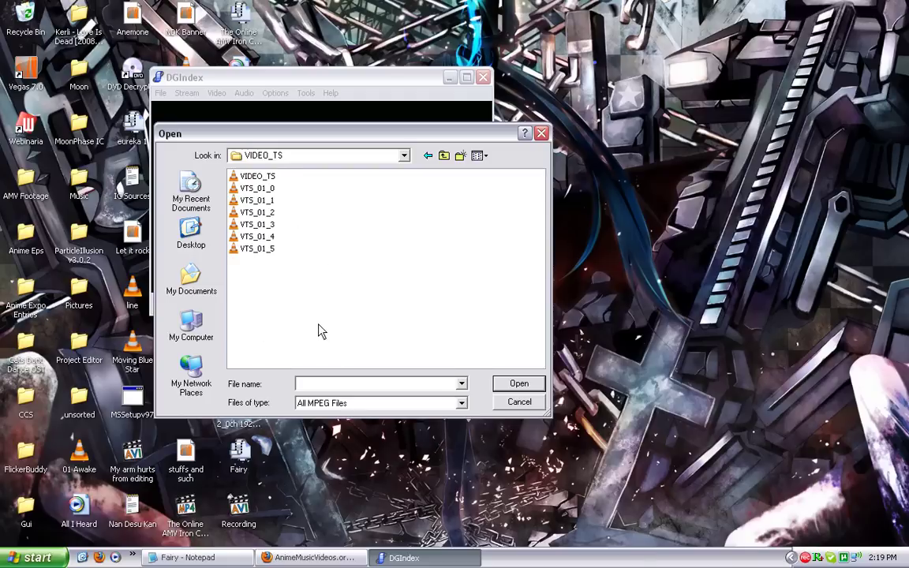
drag(318, 330, 230, 169)
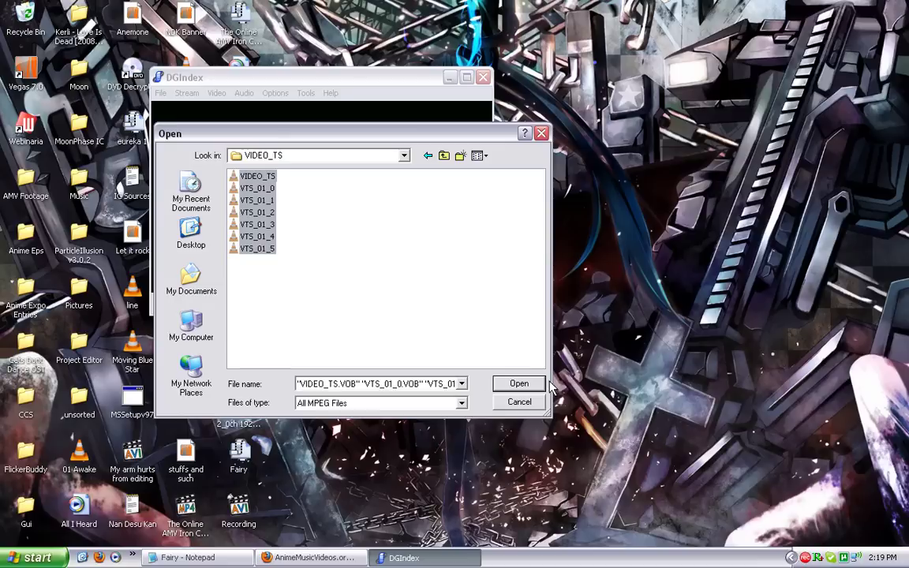
click(521, 383)
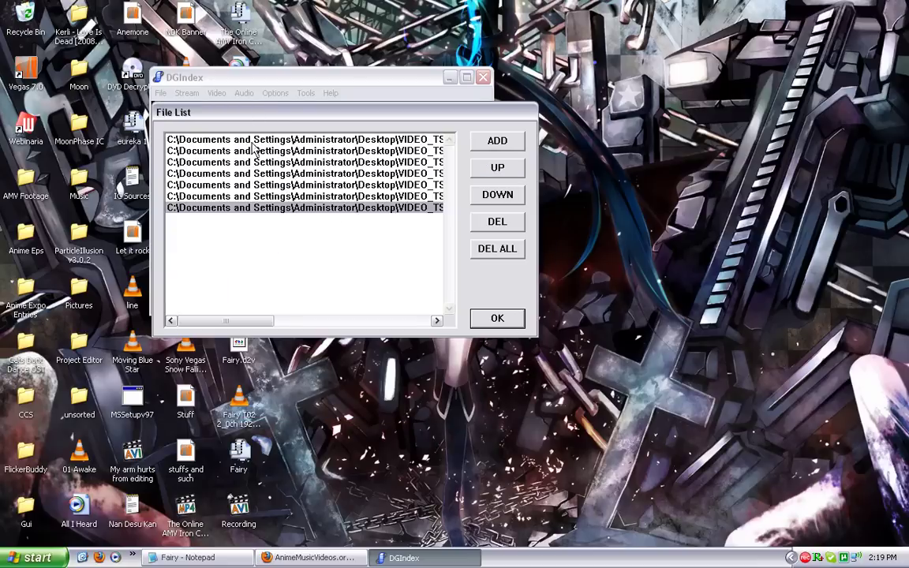
click(498, 320)
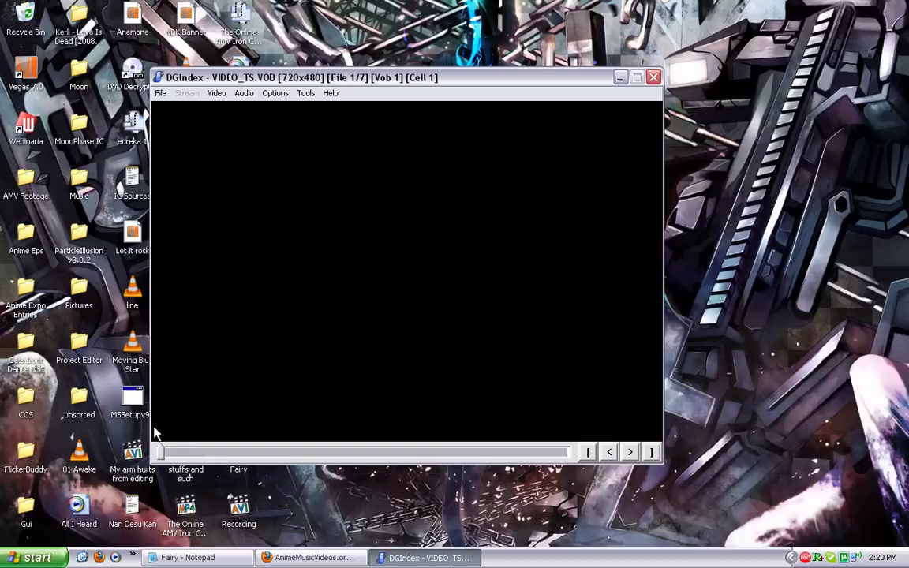
- Seek partway into the movie to preview a frame from VTS_01_3.VOB, file 5 of 7
drag(162, 453, 367, 472)
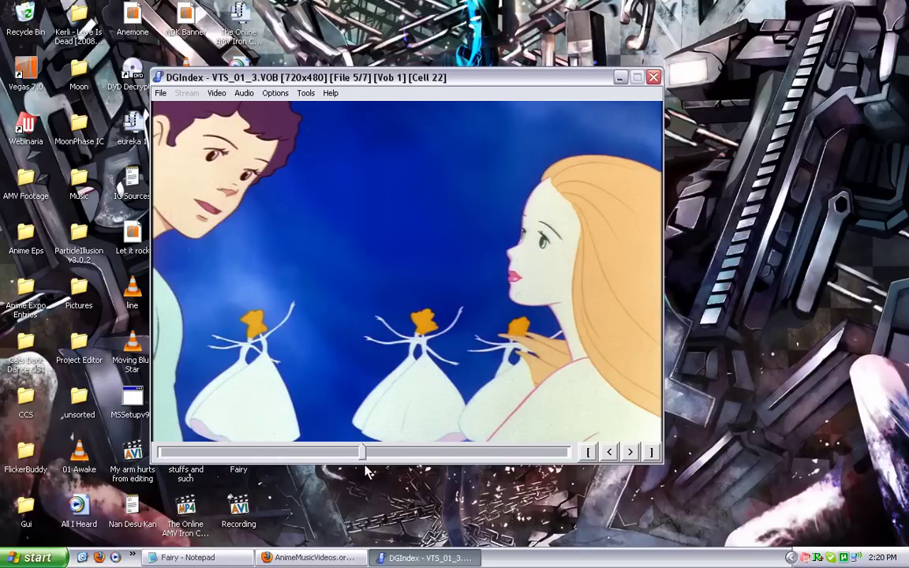
click(160, 92)
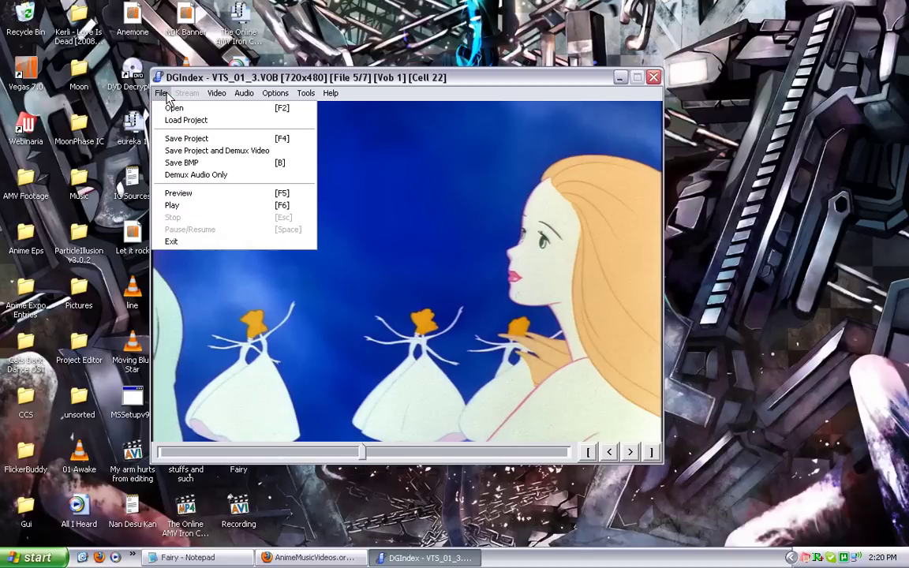
click(189, 140)
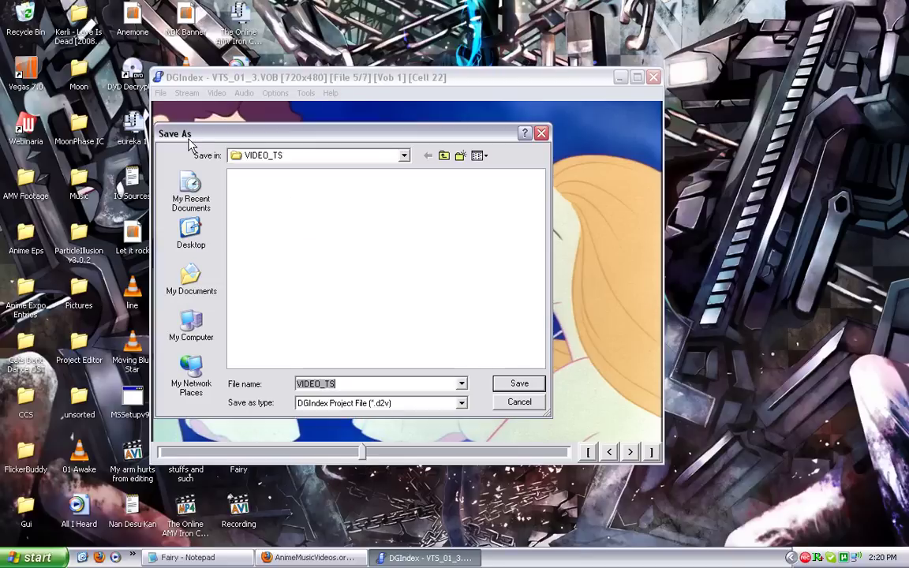
click(204, 249)
click(382, 387)
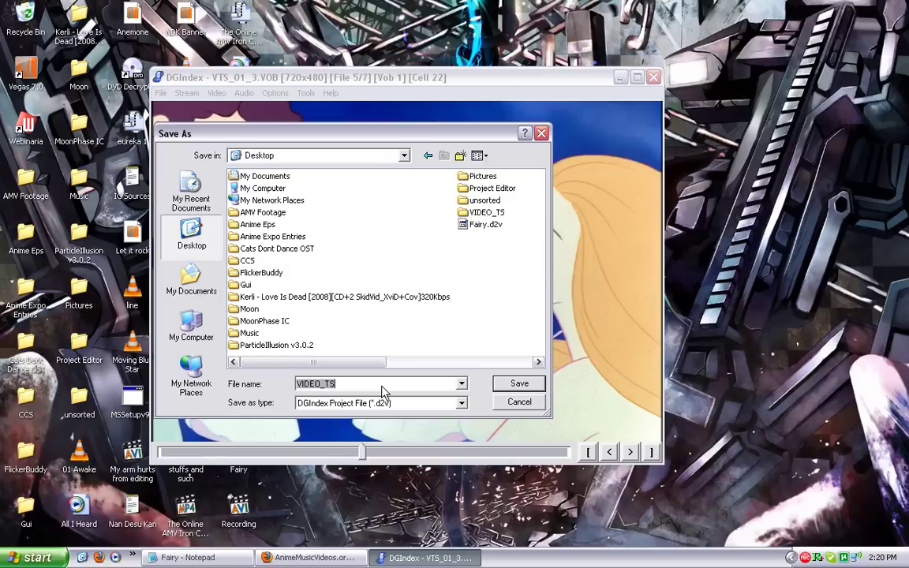
text(fgsdfgsdfgsdfgsdf)
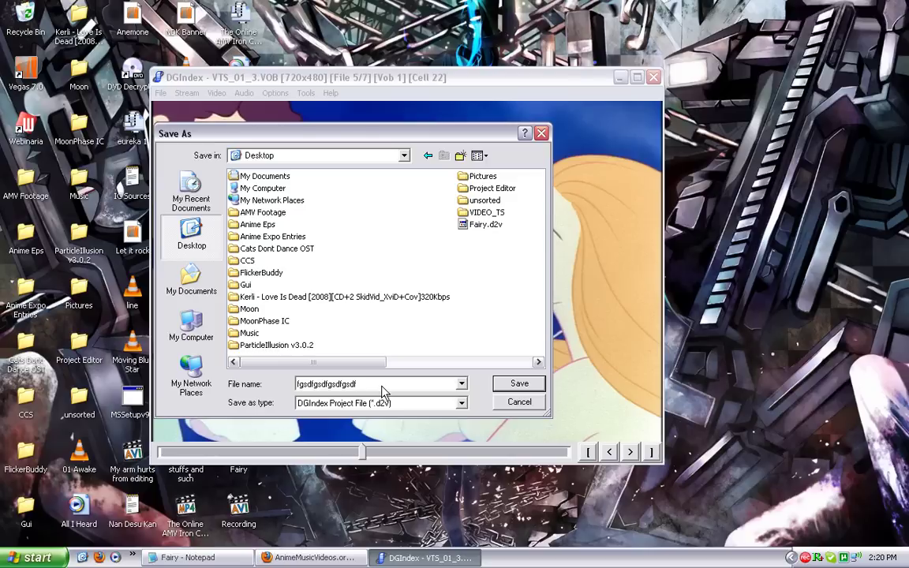
click(519, 406)
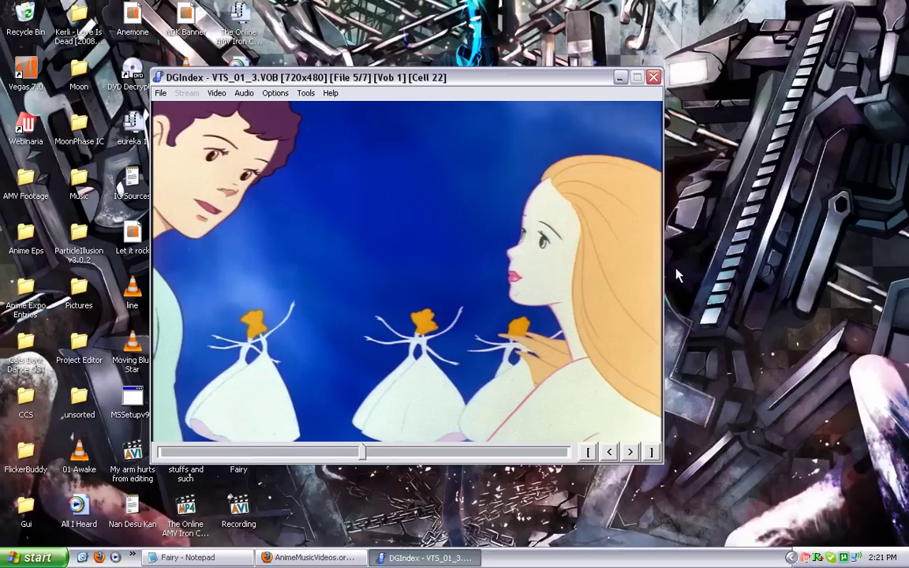
- Close DGIndex, leaving Fairy.d2v and the Fairy audio files on the desktop
click(652, 78)
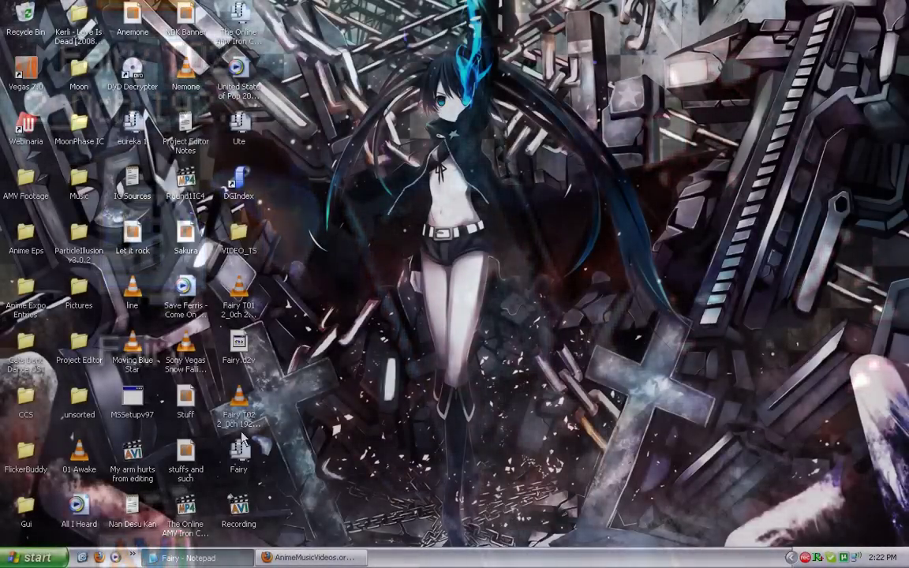
- Open the Fairy script in Notepad and cut out its LanczosResize line
double_click(239, 451)
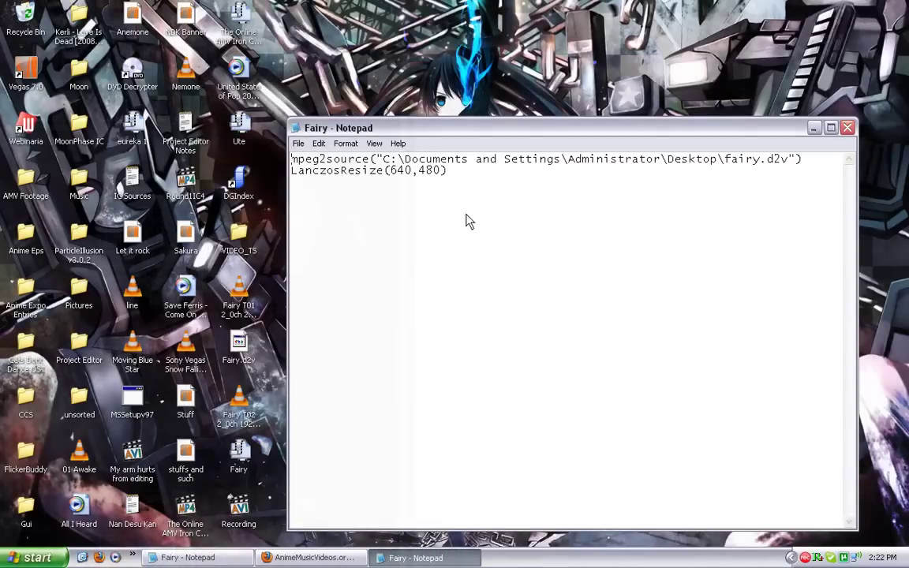
double_click(325, 181)
right_click(333, 177)
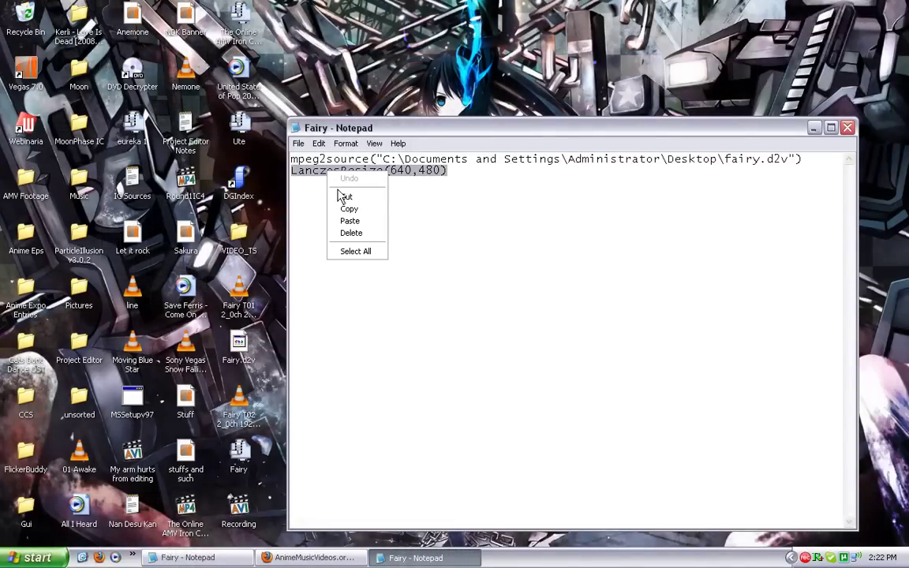
click(345, 195)
- Delete the fairy.d2v path from inside the mpeg2source quotes
drag(788, 160, 408, 162)
key(Delete)
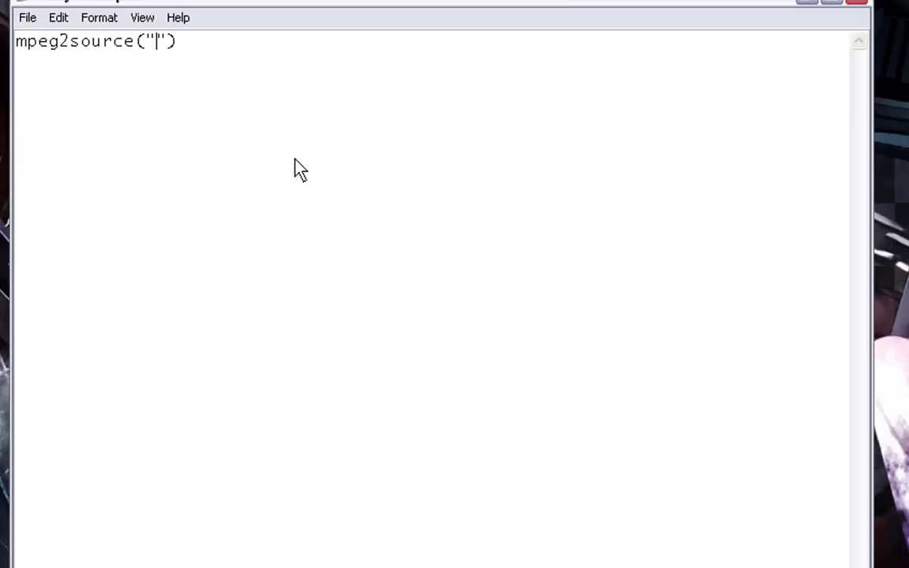
click(60, 19)
- Undo to restore the fairy.d2v path, then start a new line after mpeg2source
click(68, 40)
click(165, 43)
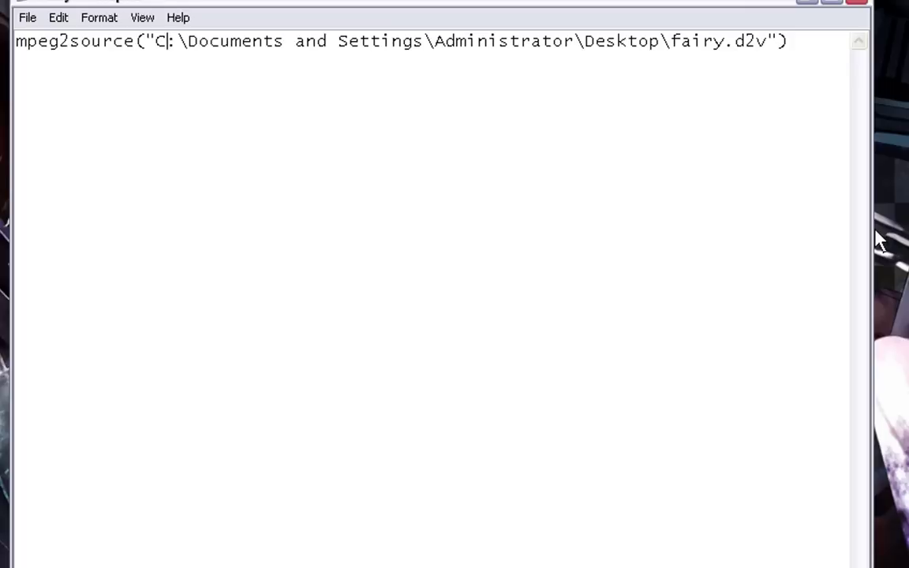
click(807, 47)
key(Return)
- Add LanczosResize(640,480) as the second line, save the script, and minimize Notepad
text(LanczosResize(640,480))
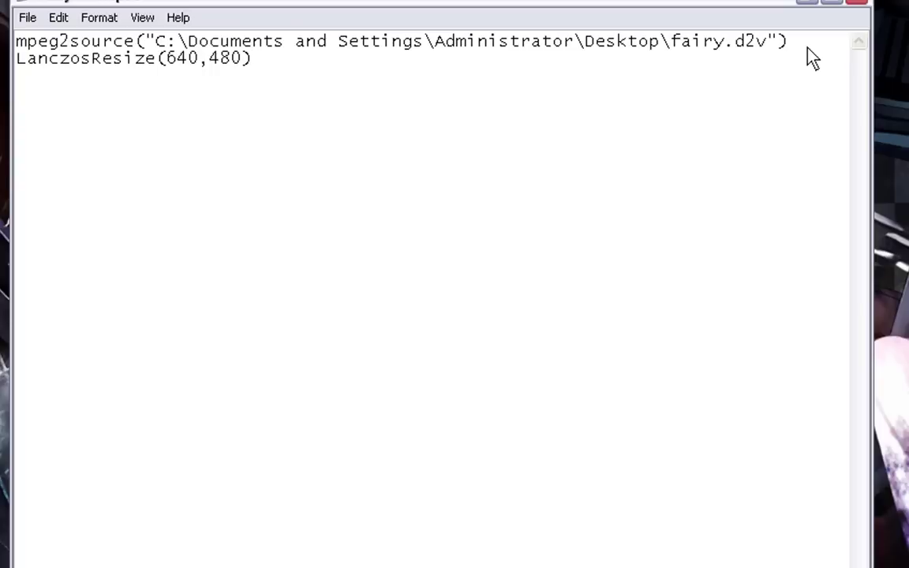
click(31, 18)
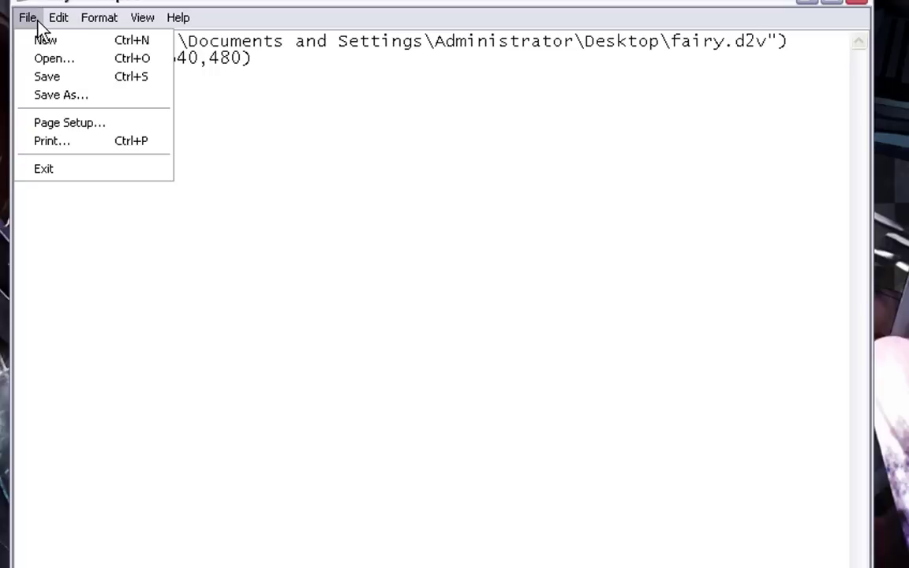
click(73, 77)
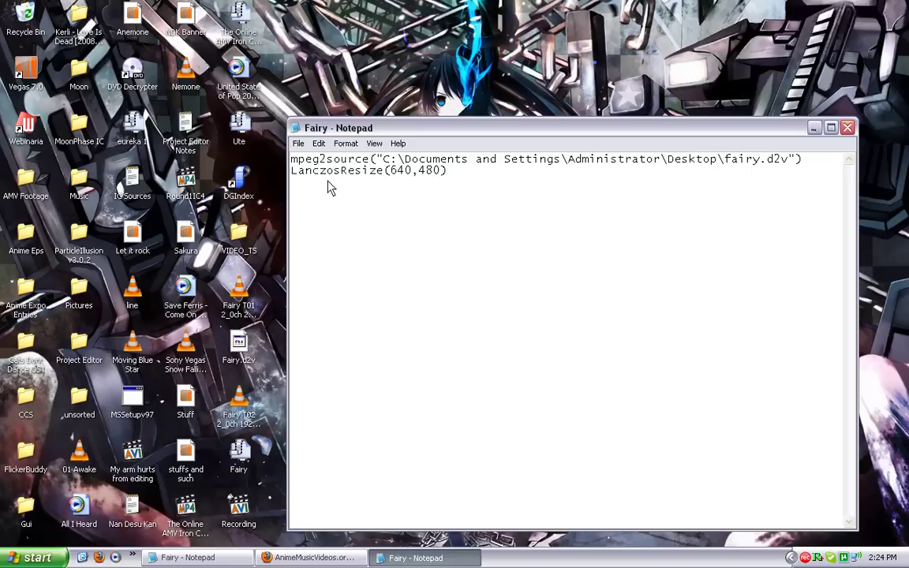
click(419, 558)
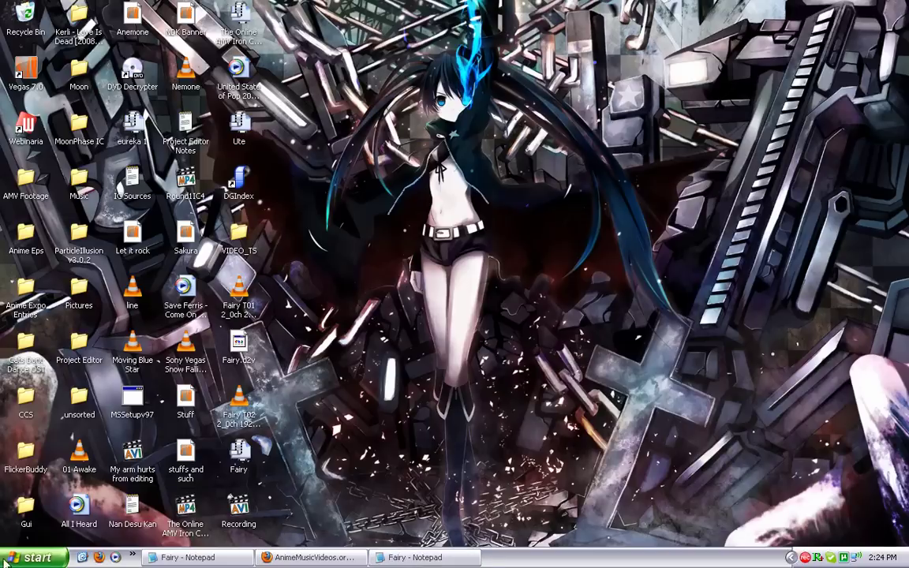
- Launch VirtualDubMod from the Start menu and shift its window down and right
click(32, 558)
click(69, 300)
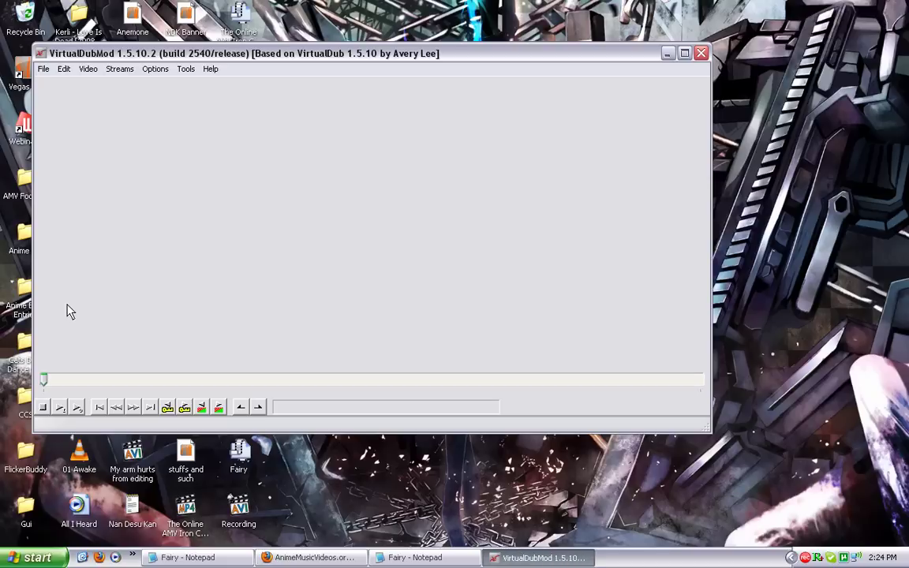
drag(296, 58, 355, 72)
- Load Fairy.avs into VirtualDubMod by dragging it in from the desktop
click(101, 78)
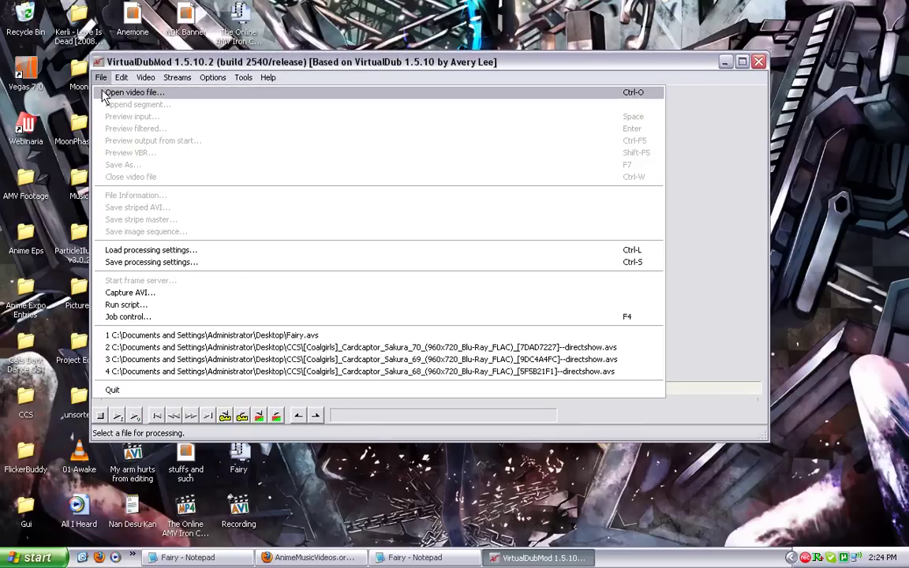
click(102, 93)
click(129, 201)
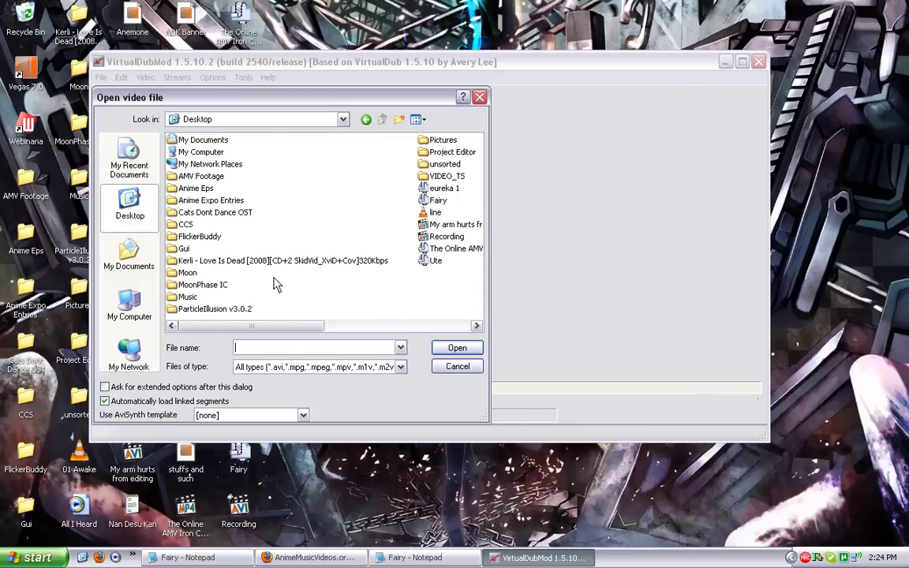
click(453, 368)
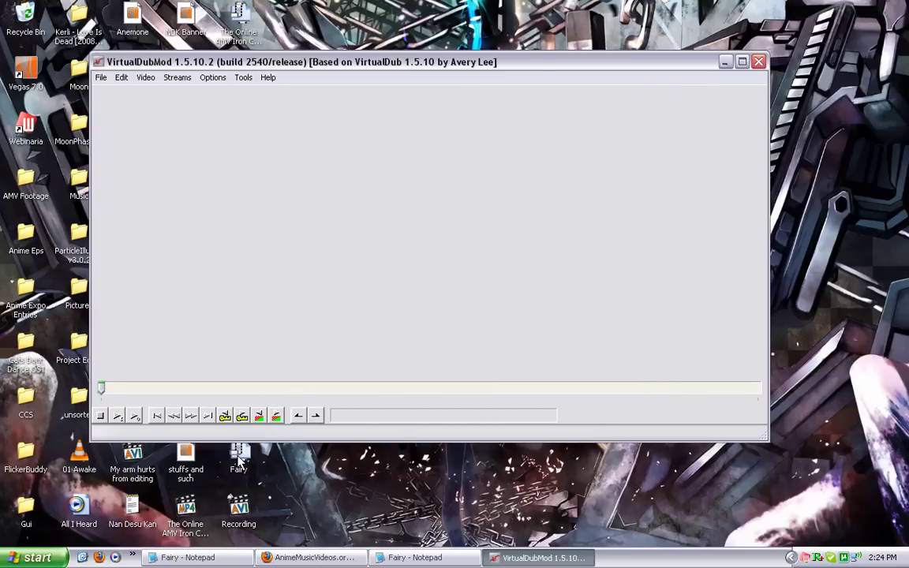
drag(240, 462, 264, 221)
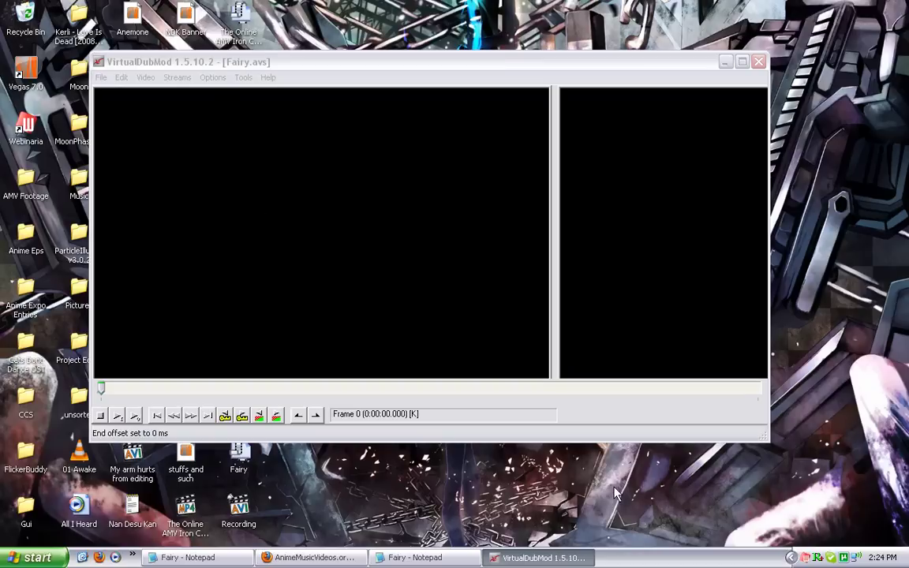
- Bring VirtualDubMod forward and seek to frame 98512 (0:54:47) mid-movie
click(760, 440)
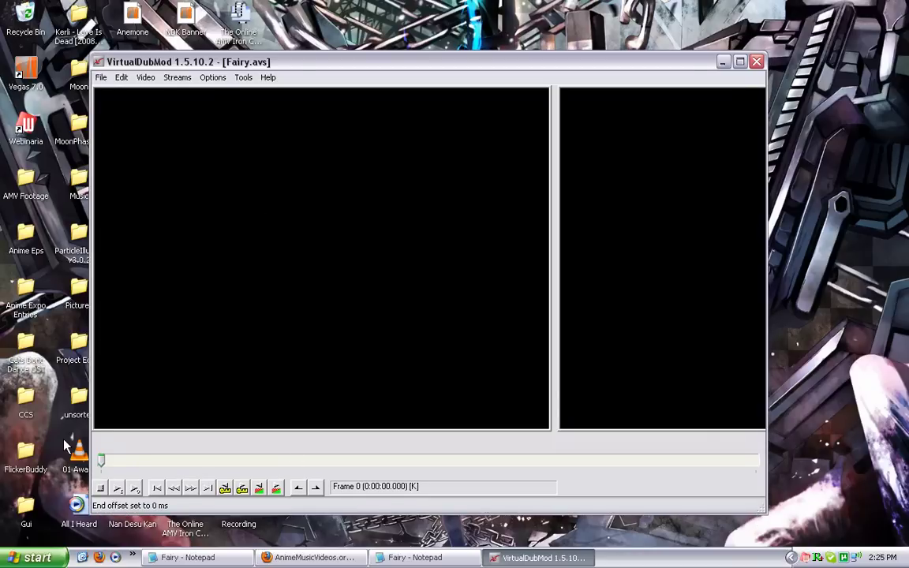
drag(101, 461, 487, 447)
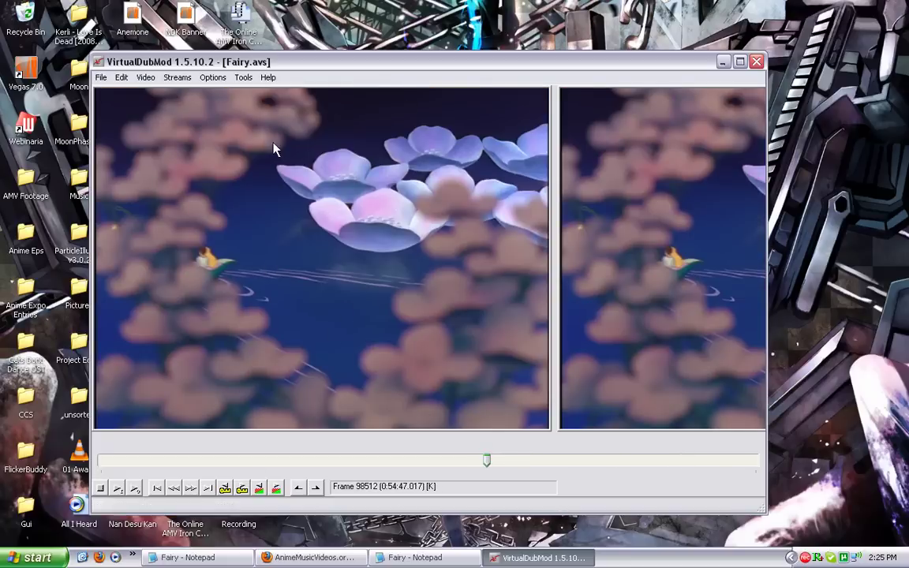
click(145, 78)
click(171, 129)
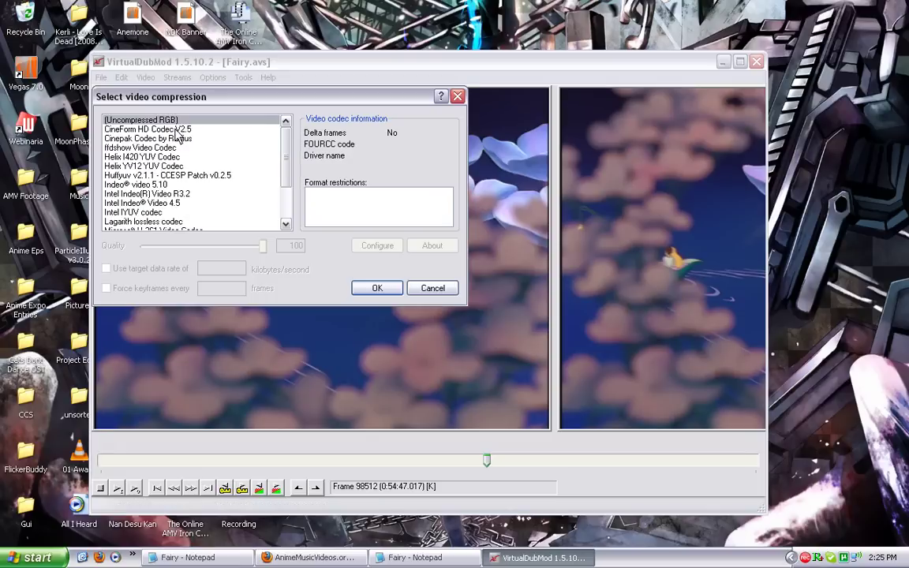
click(431, 291)
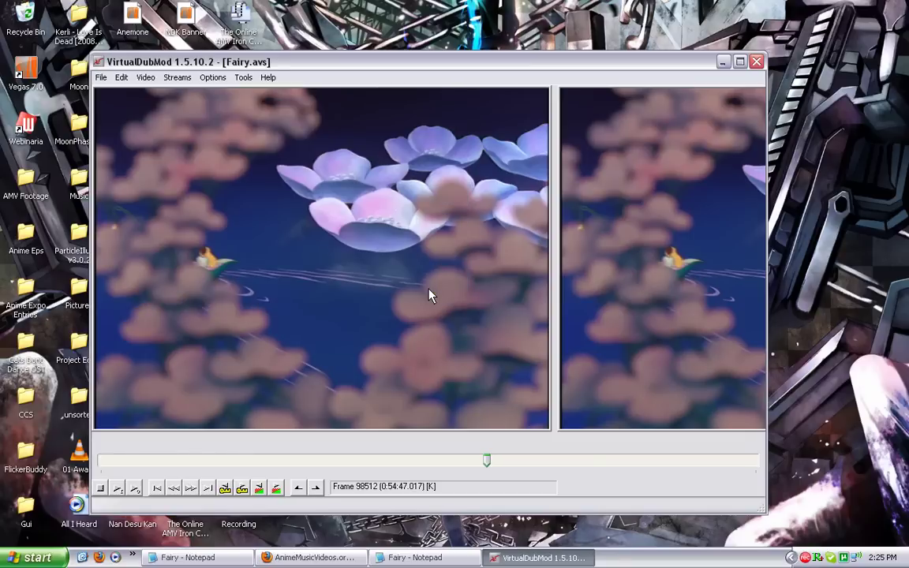